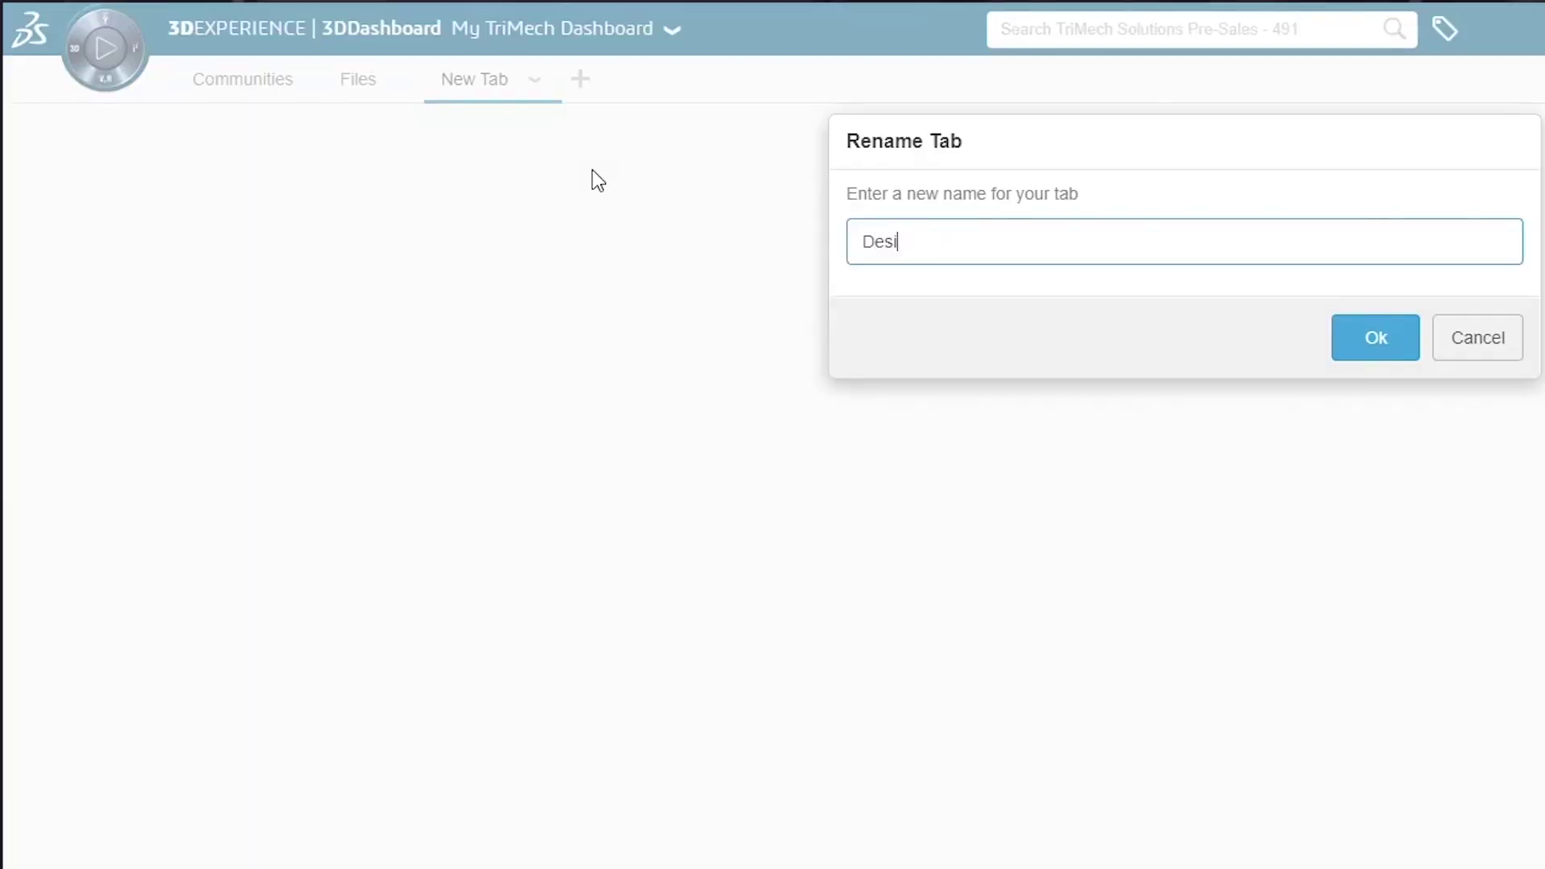
# Name the tab Design, add xDesign and 3DSpace widgets, narrow xDesign and lengthen 3DSpace
pyautogui.click(104, 48)
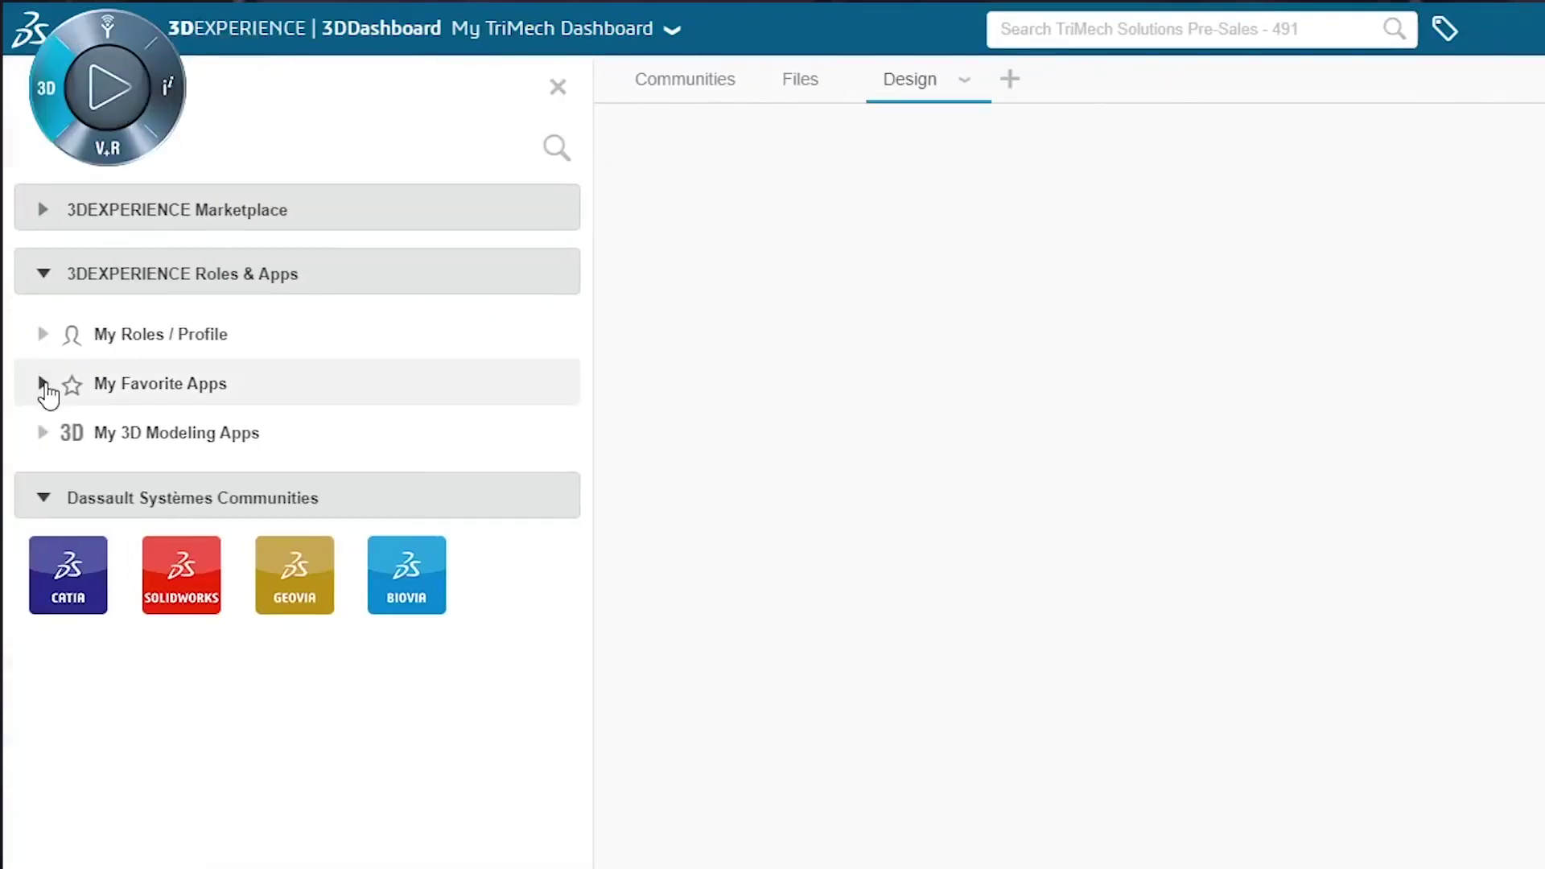
pyautogui.click(43, 384)
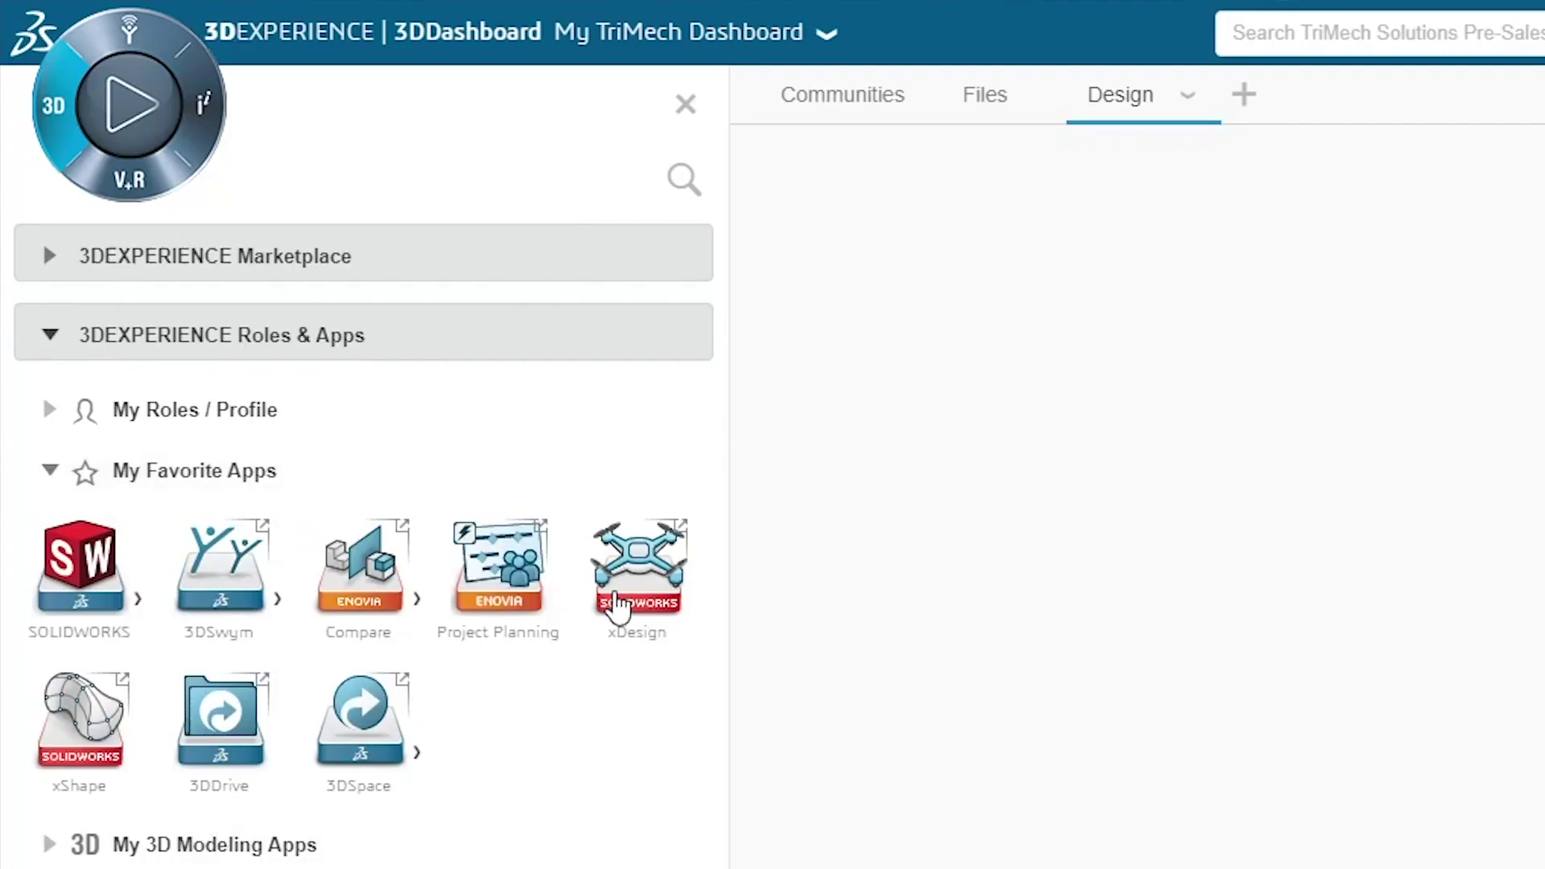
pyautogui.moveTo(618, 602); pyautogui.dragTo(978, 367)
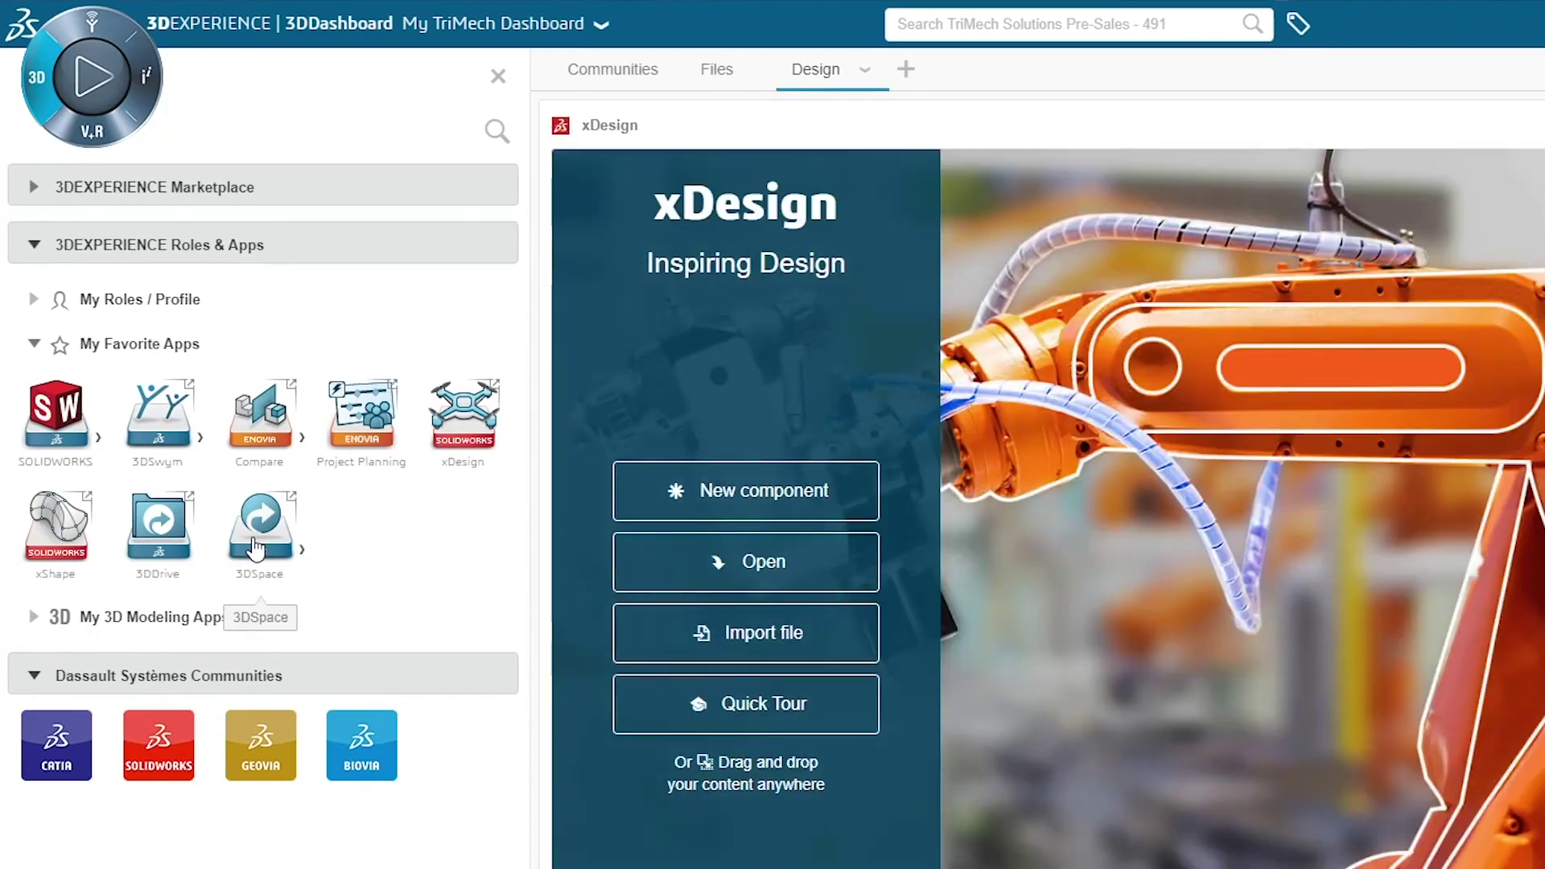
pyautogui.moveTo(256, 550); pyautogui.dragTo(1484, 420)
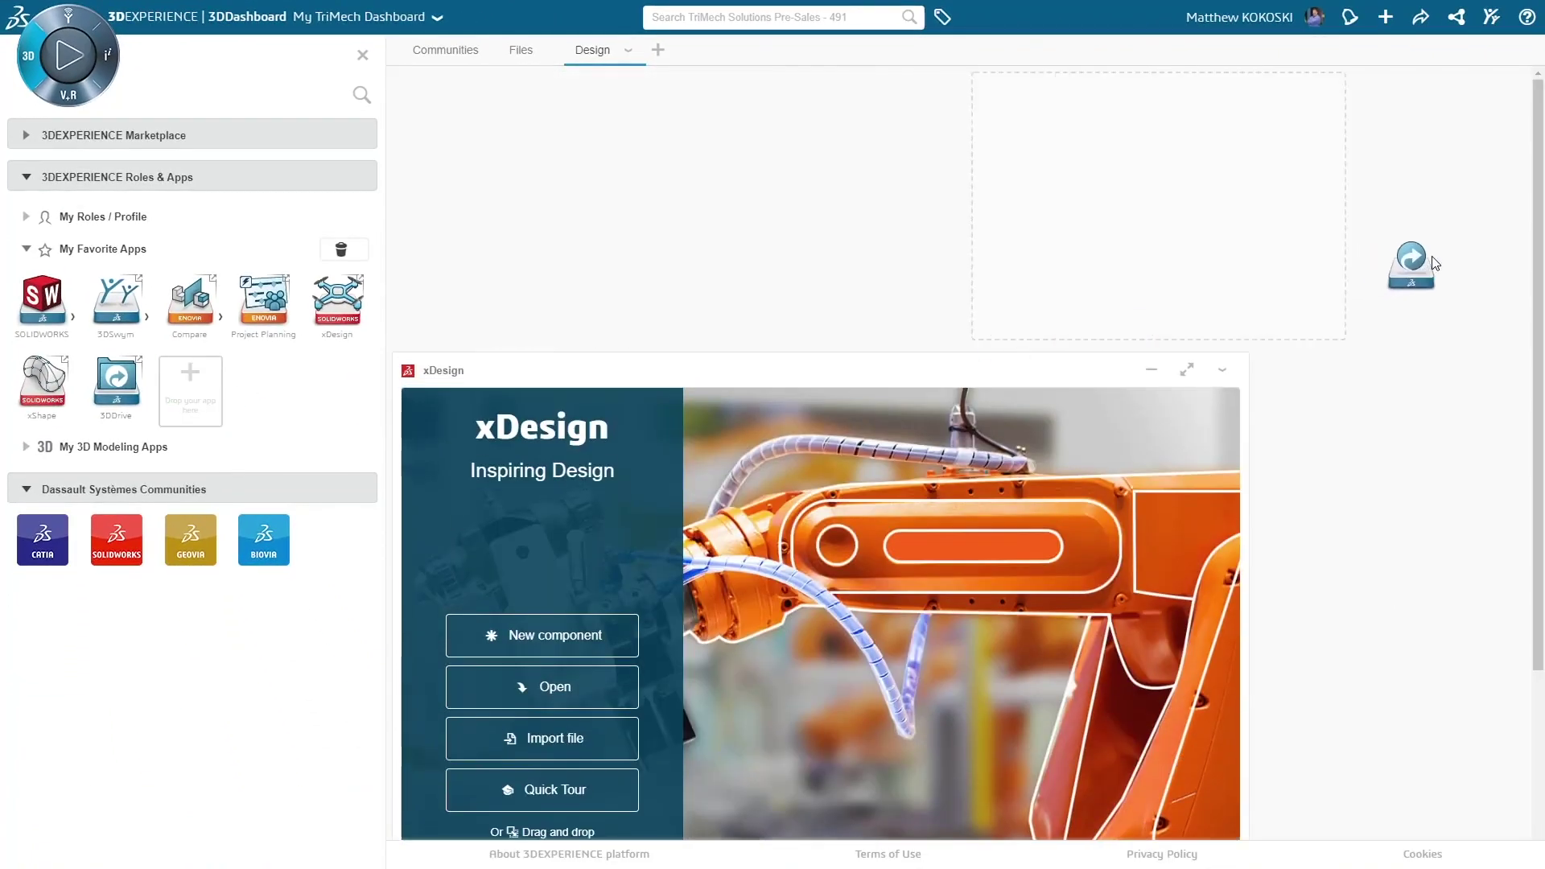
pyautogui.moveTo(1248, 467); pyautogui.dragTo(1130, 460)
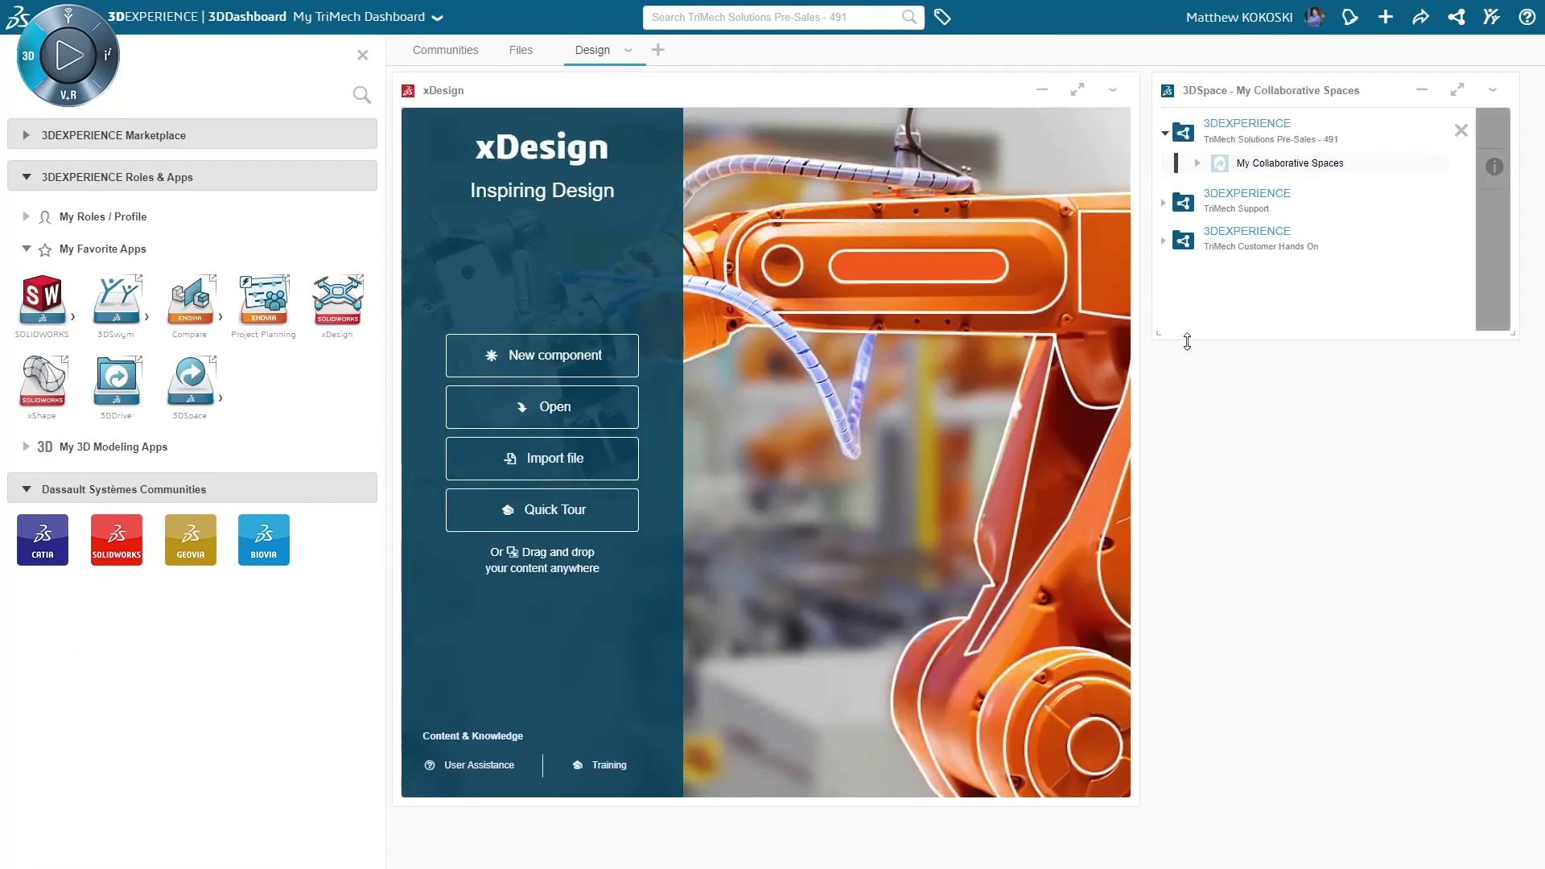
pyautogui.moveTo(1216, 664); pyautogui.dragTo(1207, 805)
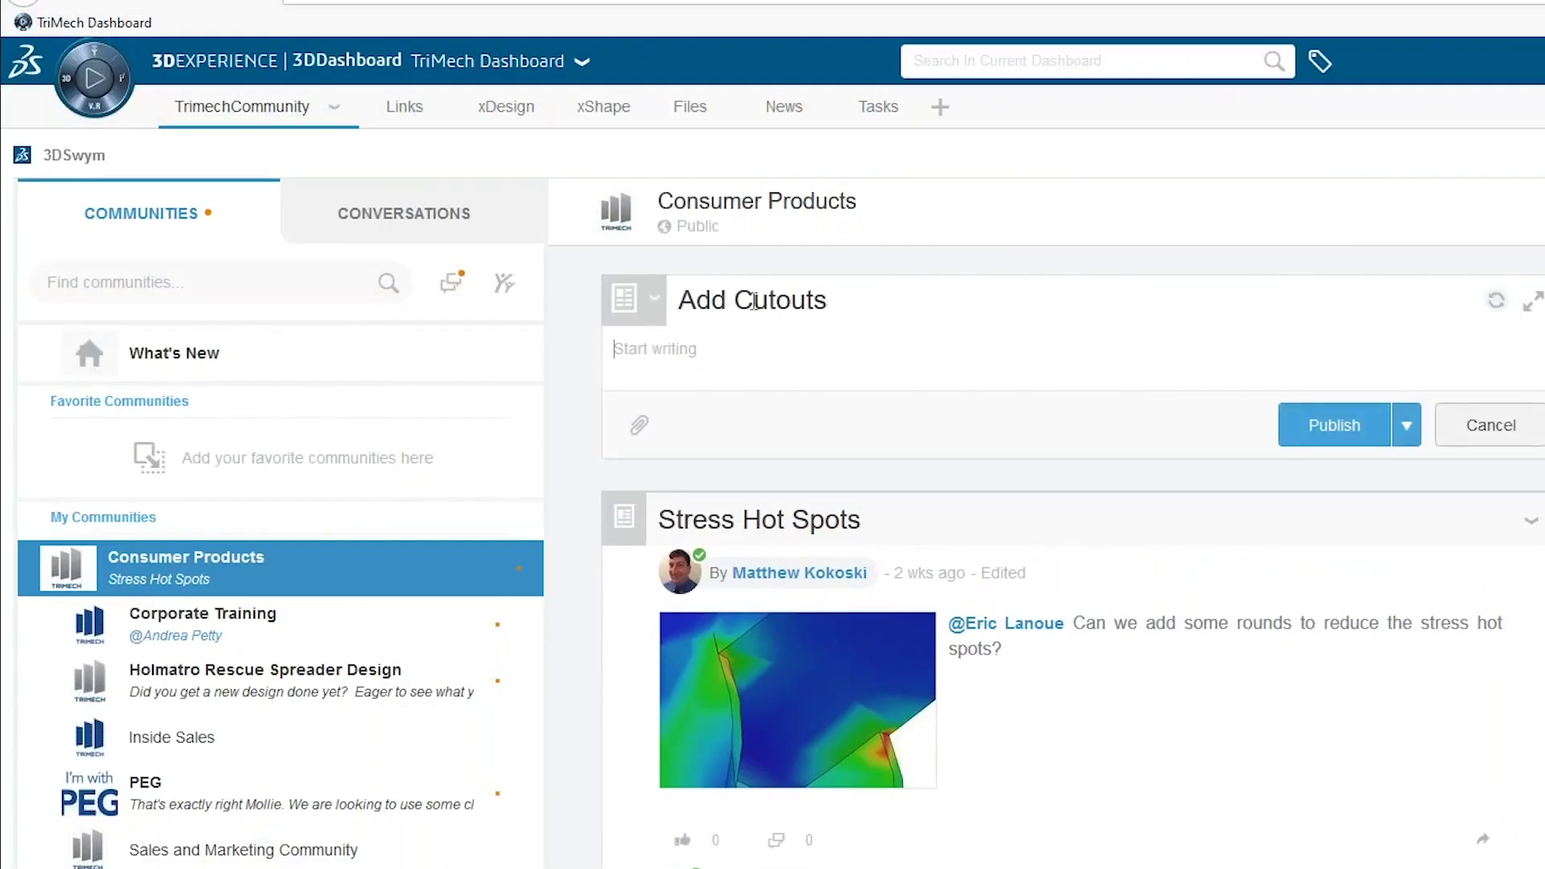
# Mention a colleague with a message in the Add Cutouts post, then publish the Tester's Key Concerns post
pyautogui.write('ah')
pyautogui.click(729, 403)
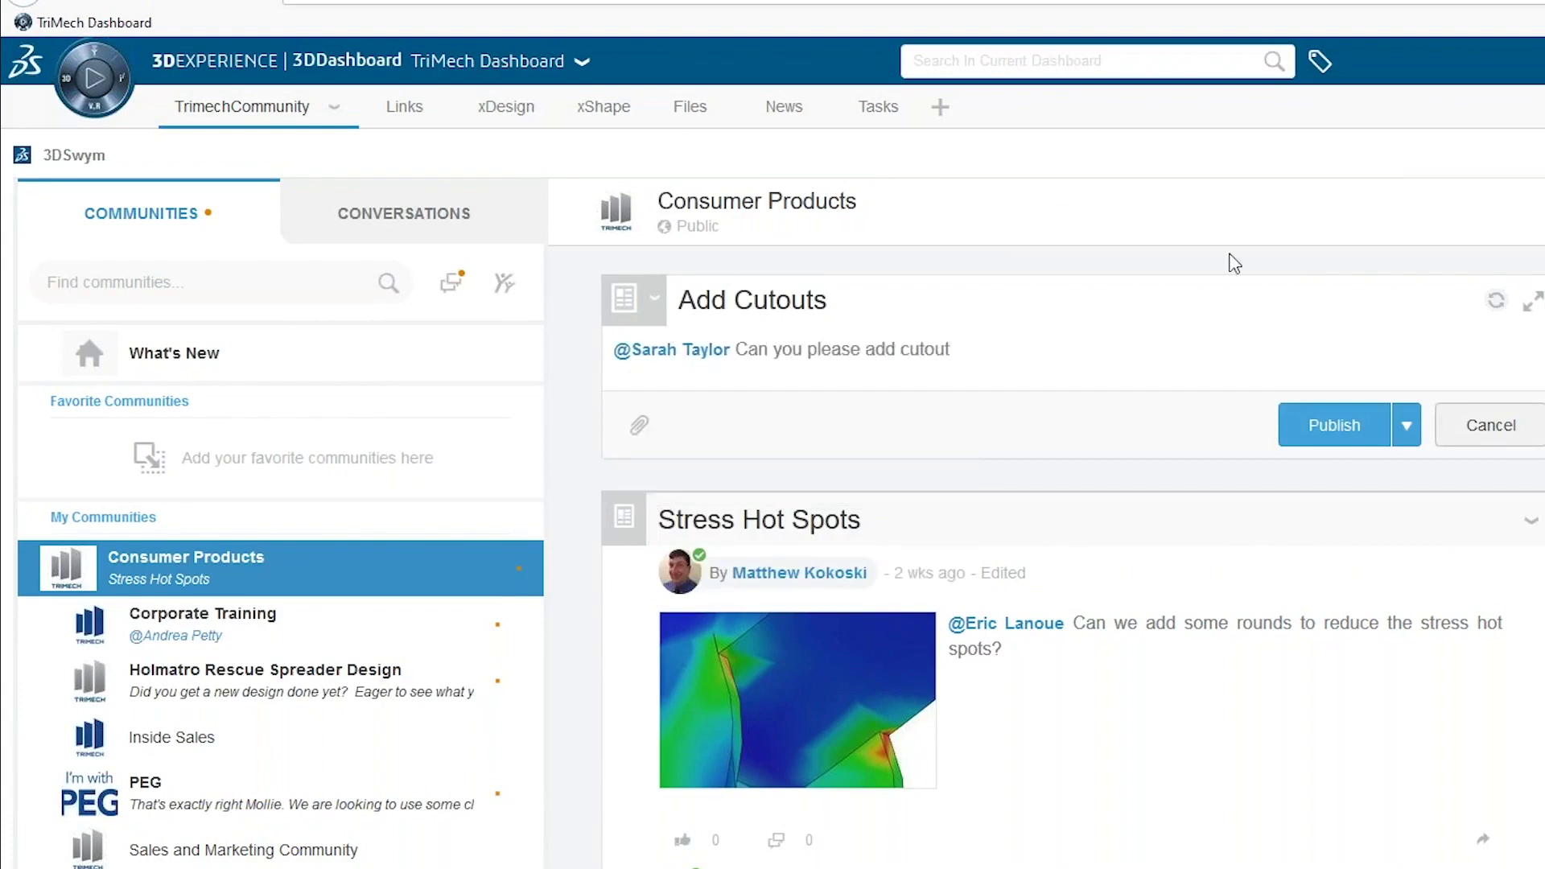
pyautogui.write('our early testers with')
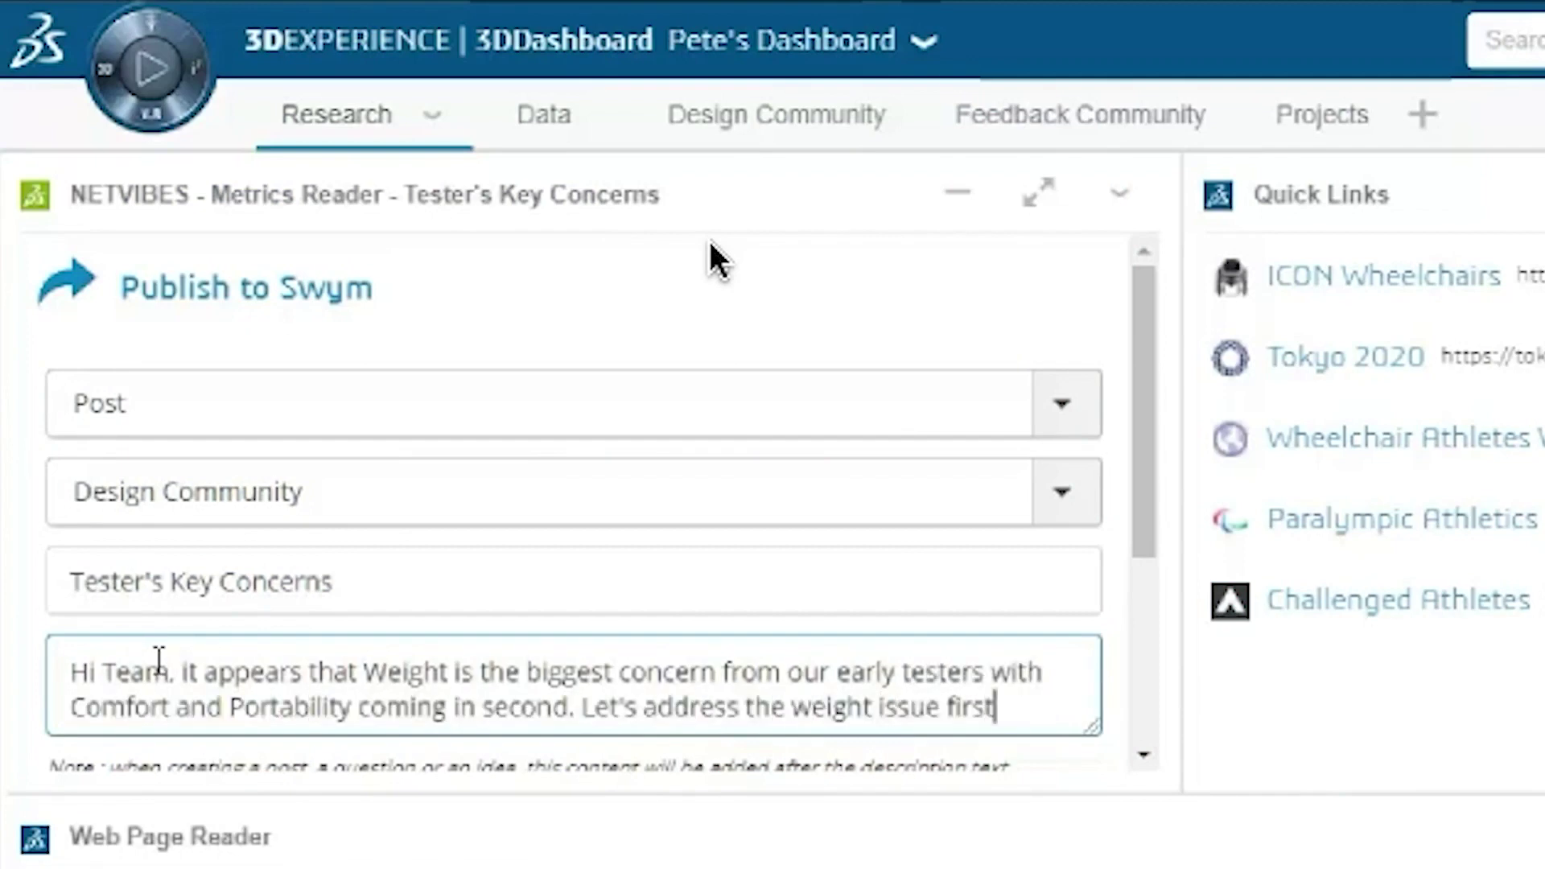
pyautogui.scroll(-5, 1151, 620)
pyautogui.click(880, 691)
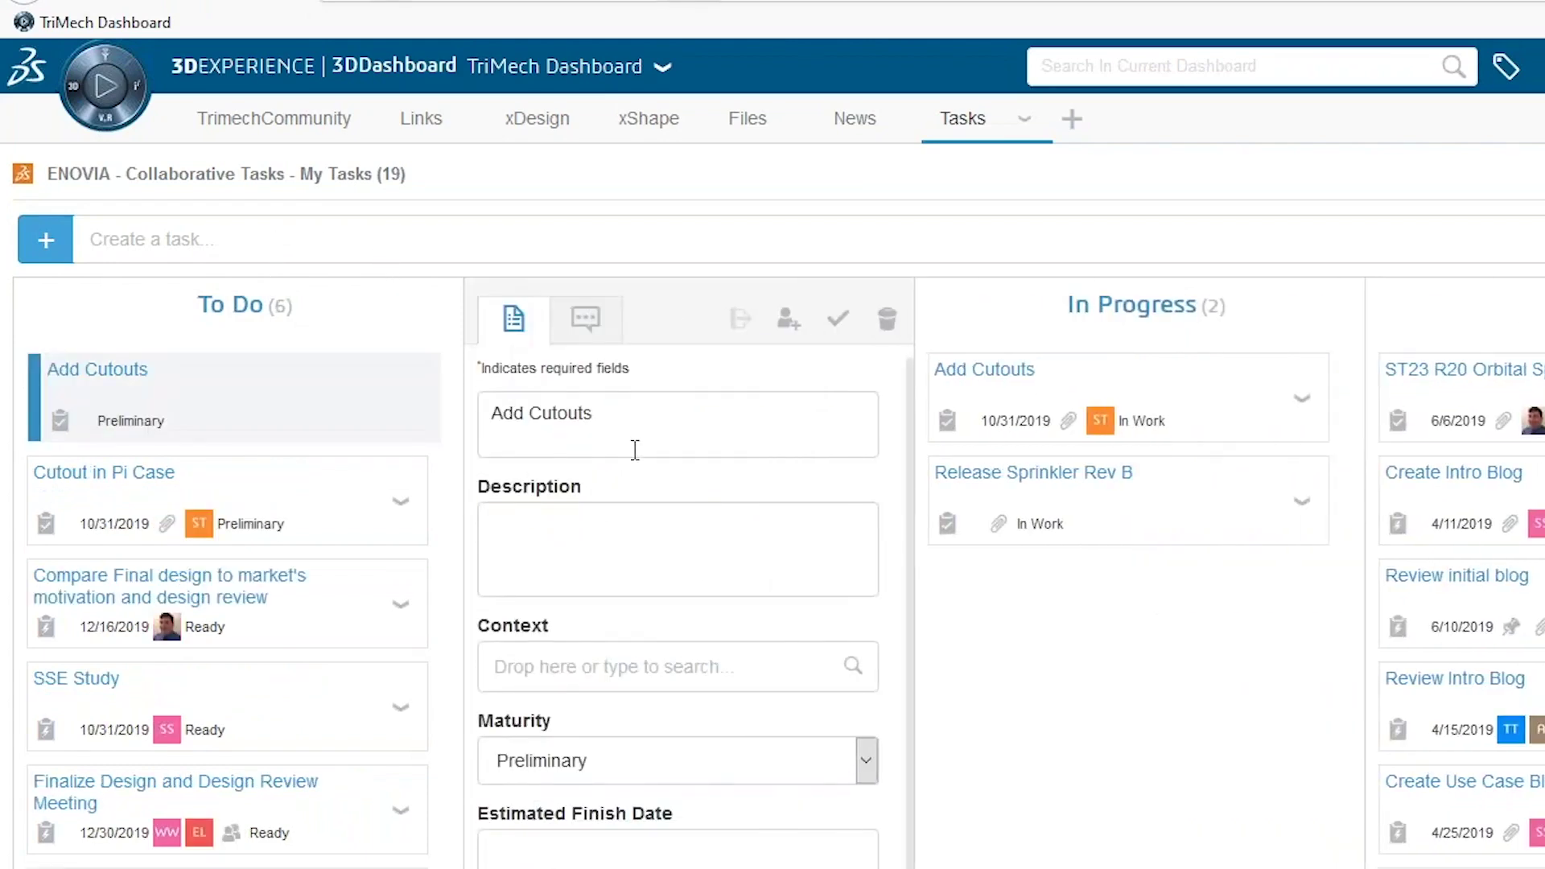
# Give the Add Cutouts task the description 'Adding Cutouts to Case' and finish date Oct 31, 2019
pyautogui.click(561, 550)
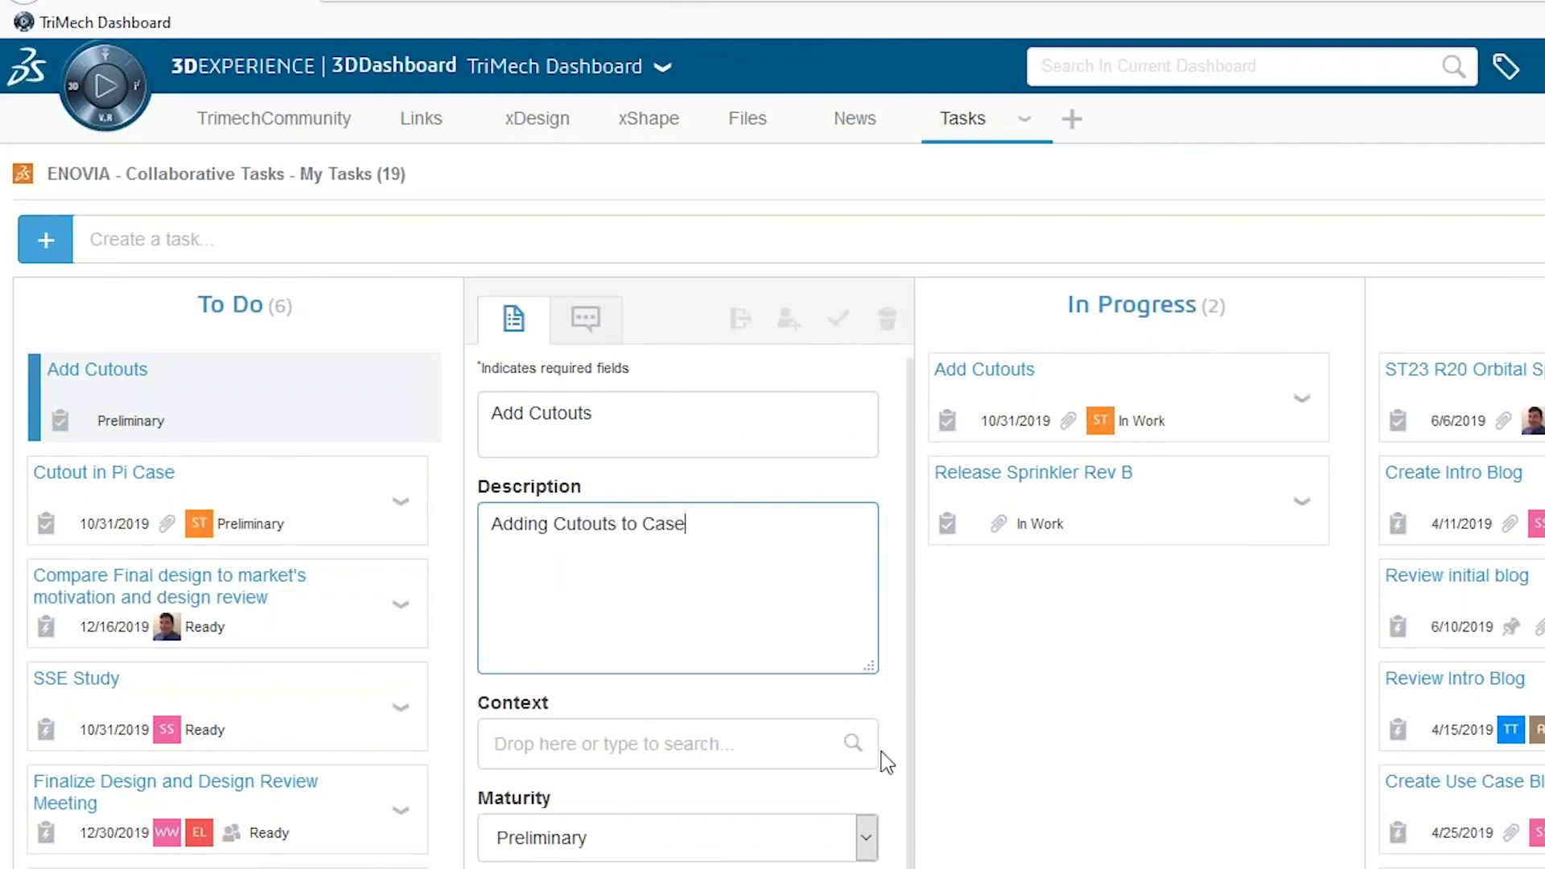
pyautogui.scroll(-4, 684, 643)
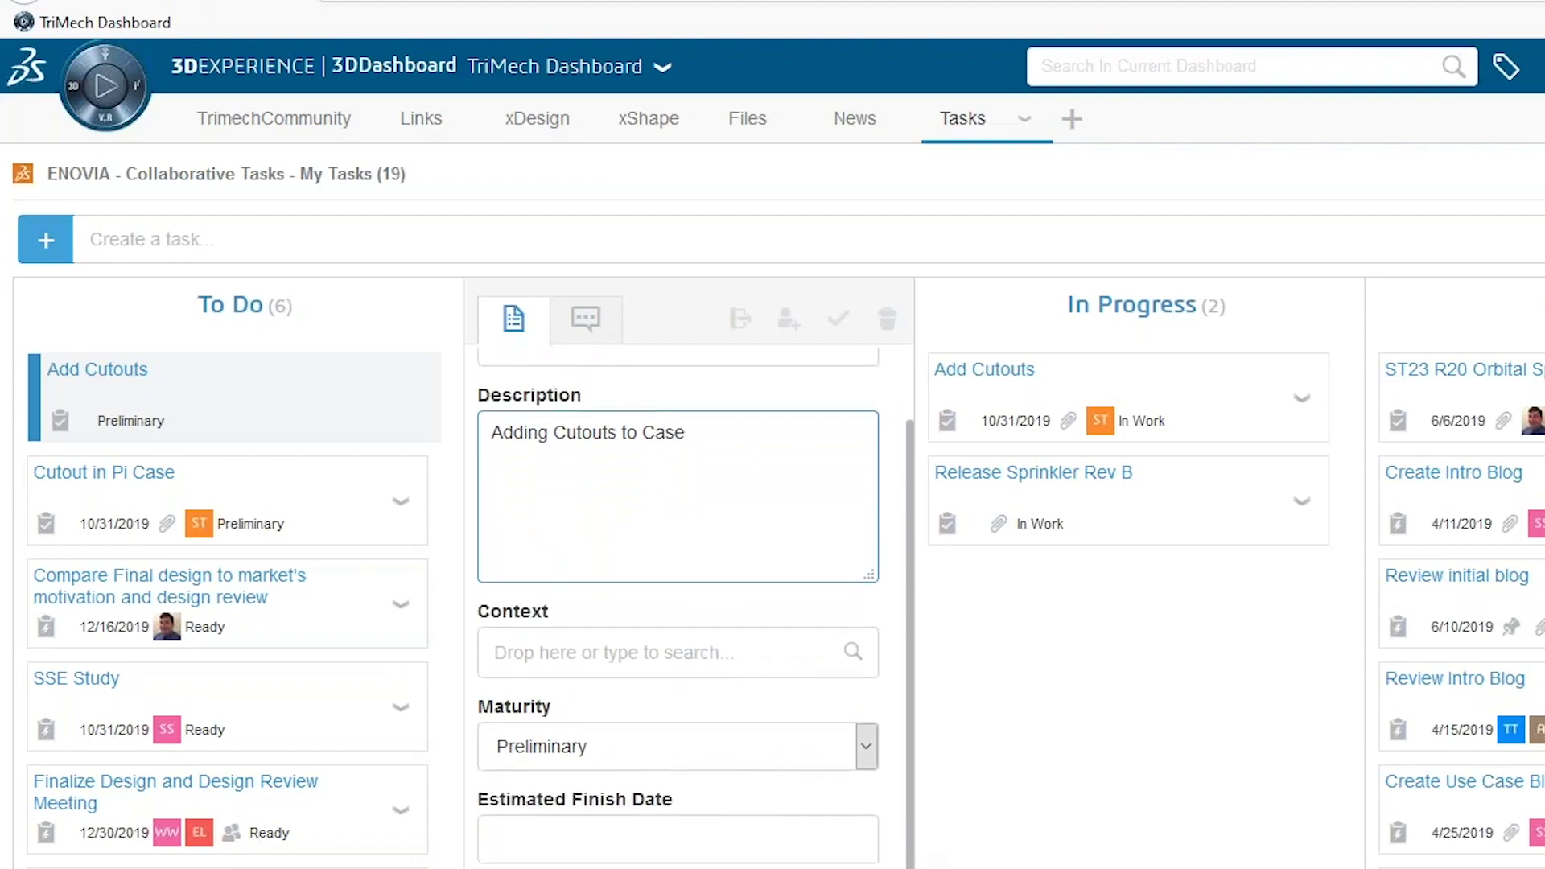
pyautogui.click(676, 576)
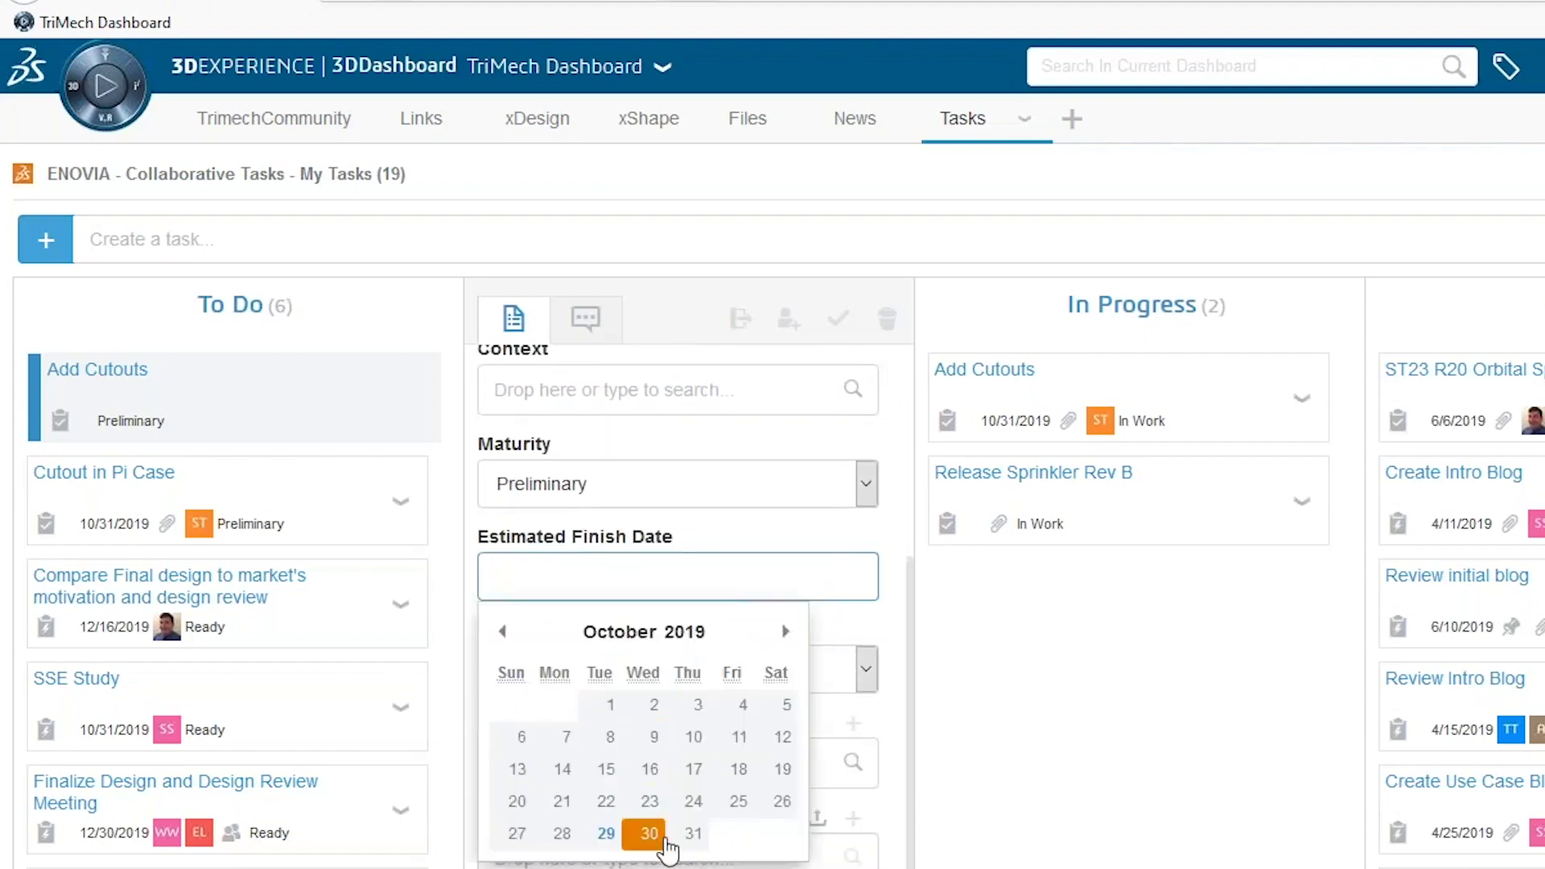
pyautogui.click(693, 837)
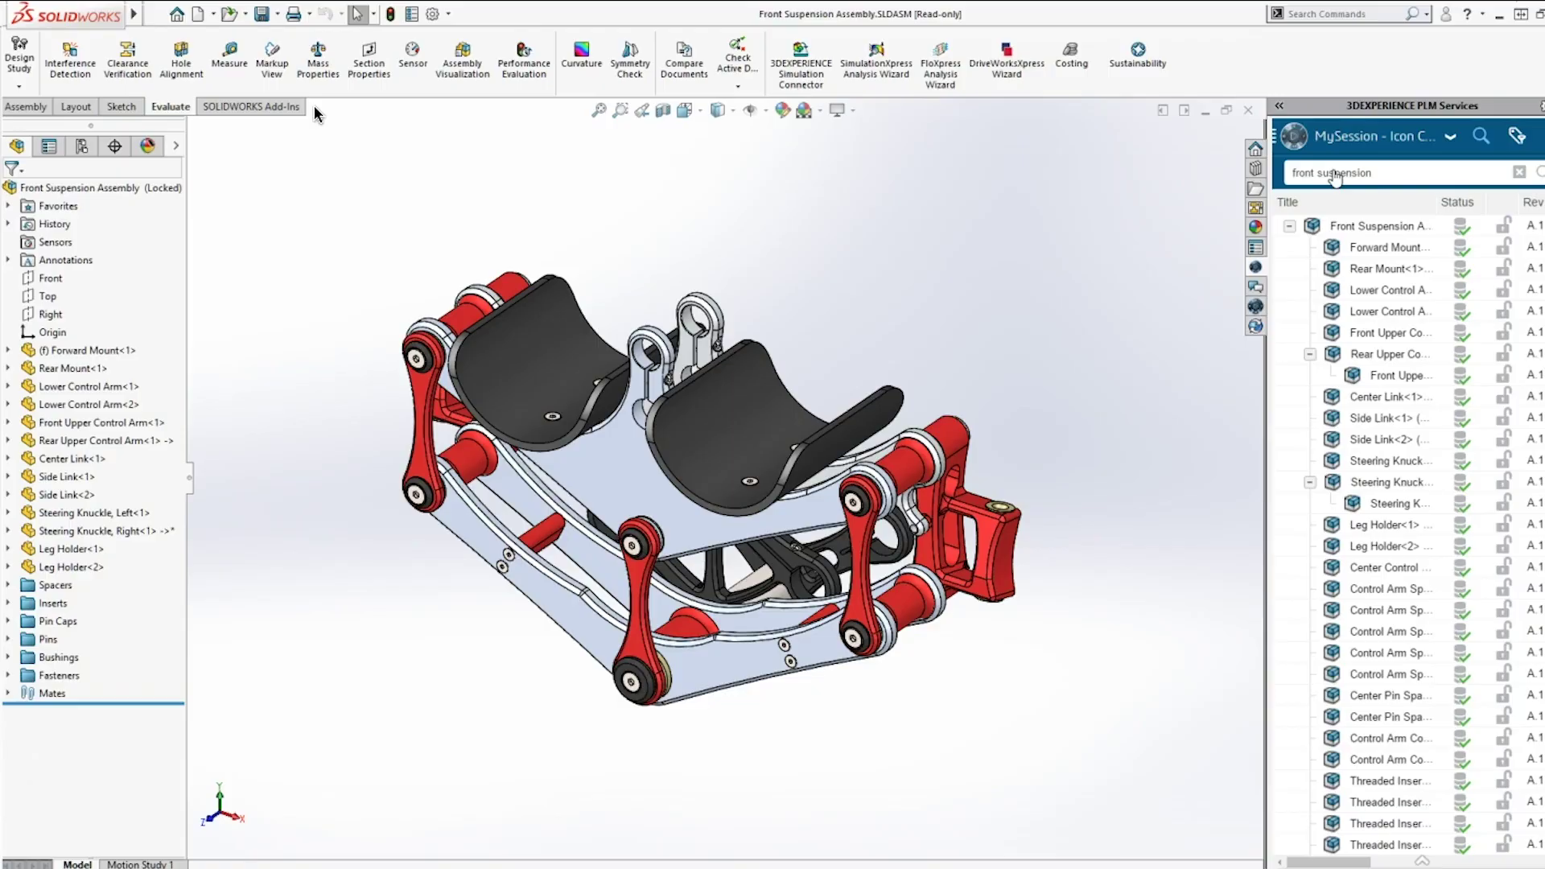
# Reserve the Lower Control Arm and Front Upper Control Arm for editing
pyautogui.click(749, 419)
pyautogui.keyDown('ctrl'); pyautogui.click(623, 489); pyautogui.keyUp('ctrl')
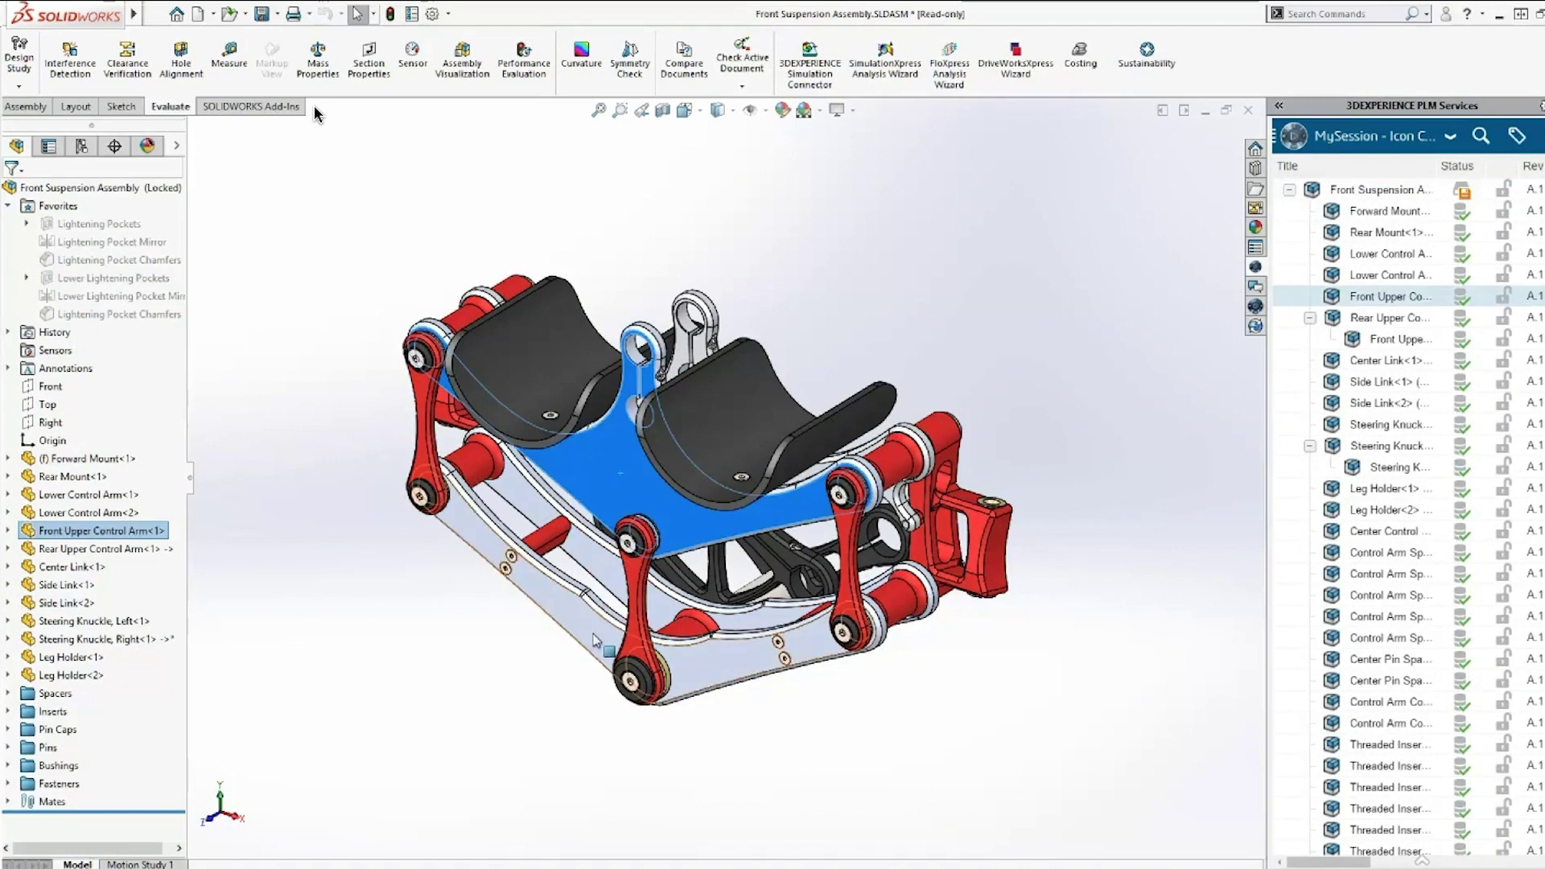
pyautogui.rightClick(1343, 193)
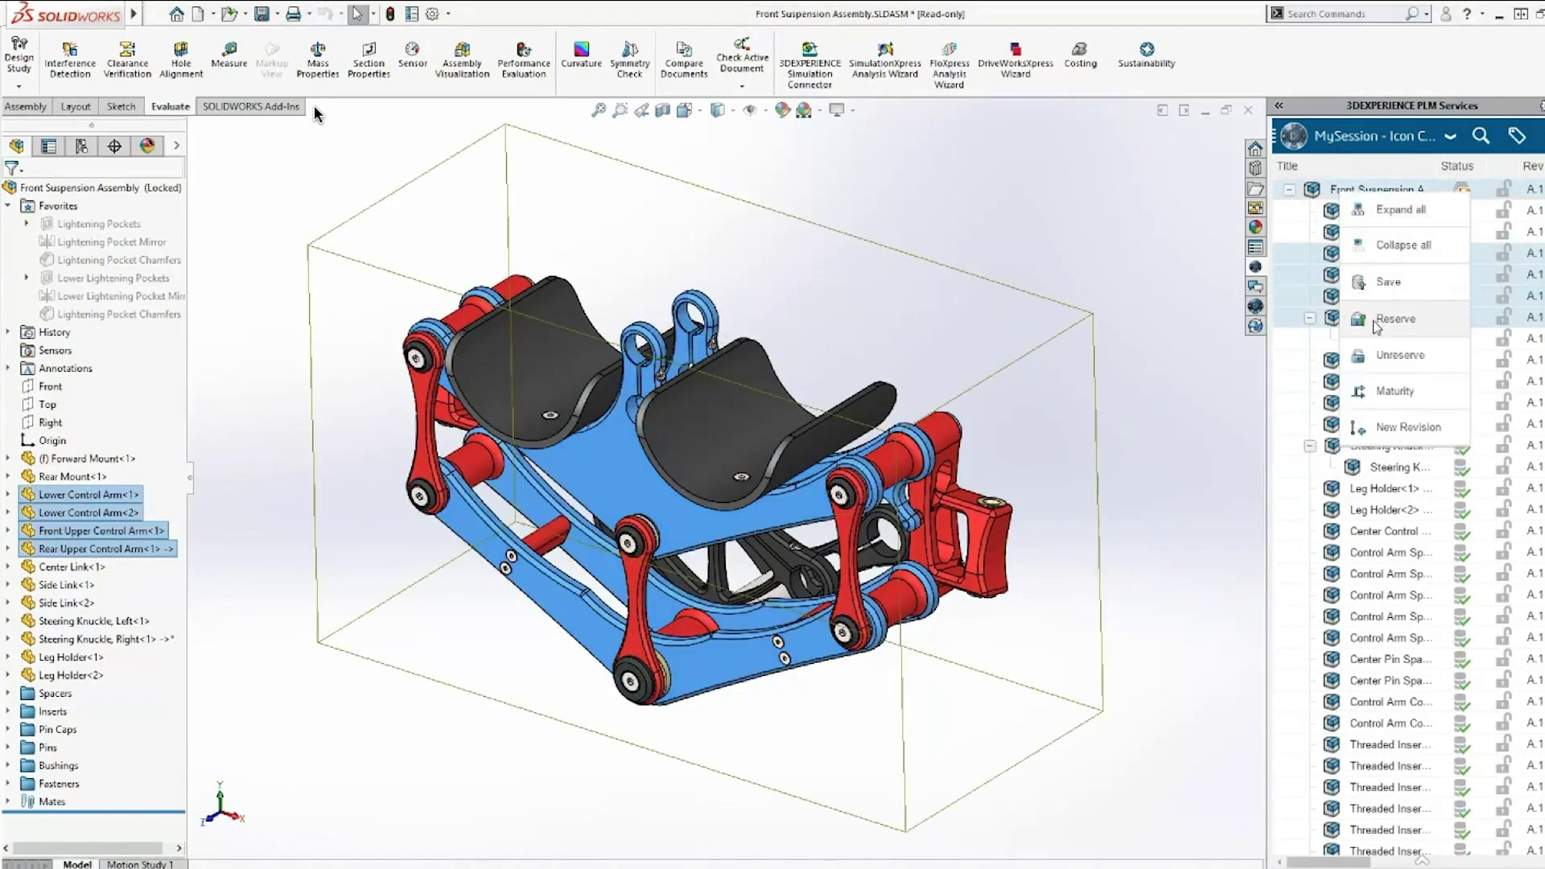
pyautogui.click(1392, 320)
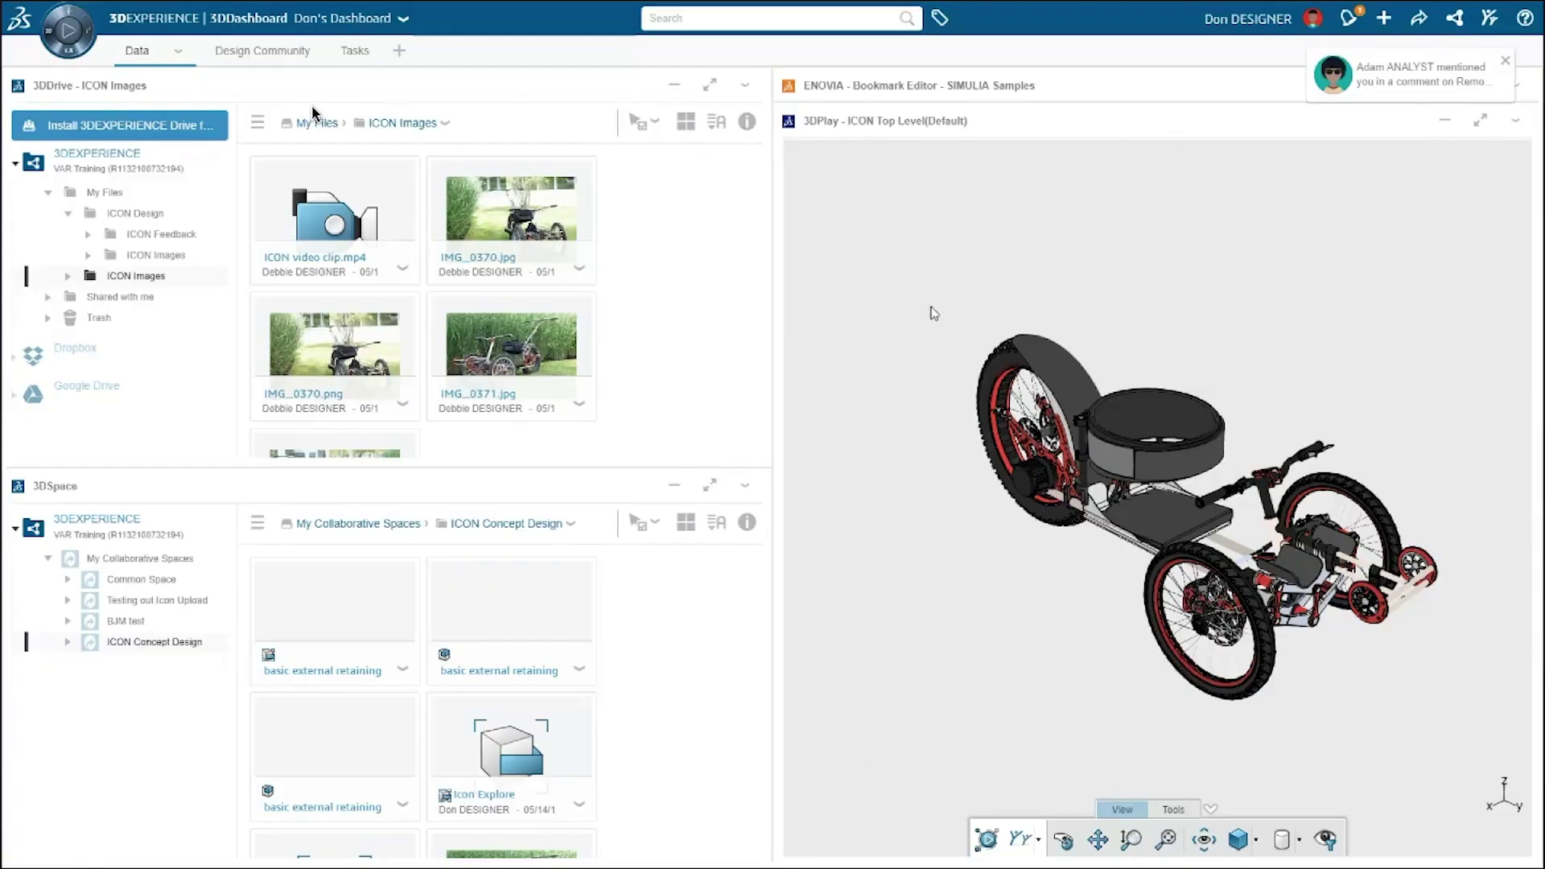
# Open the Remove unnecessary material task from the mention notification and type the reply 'got it'
pyautogui.click(1407, 83)
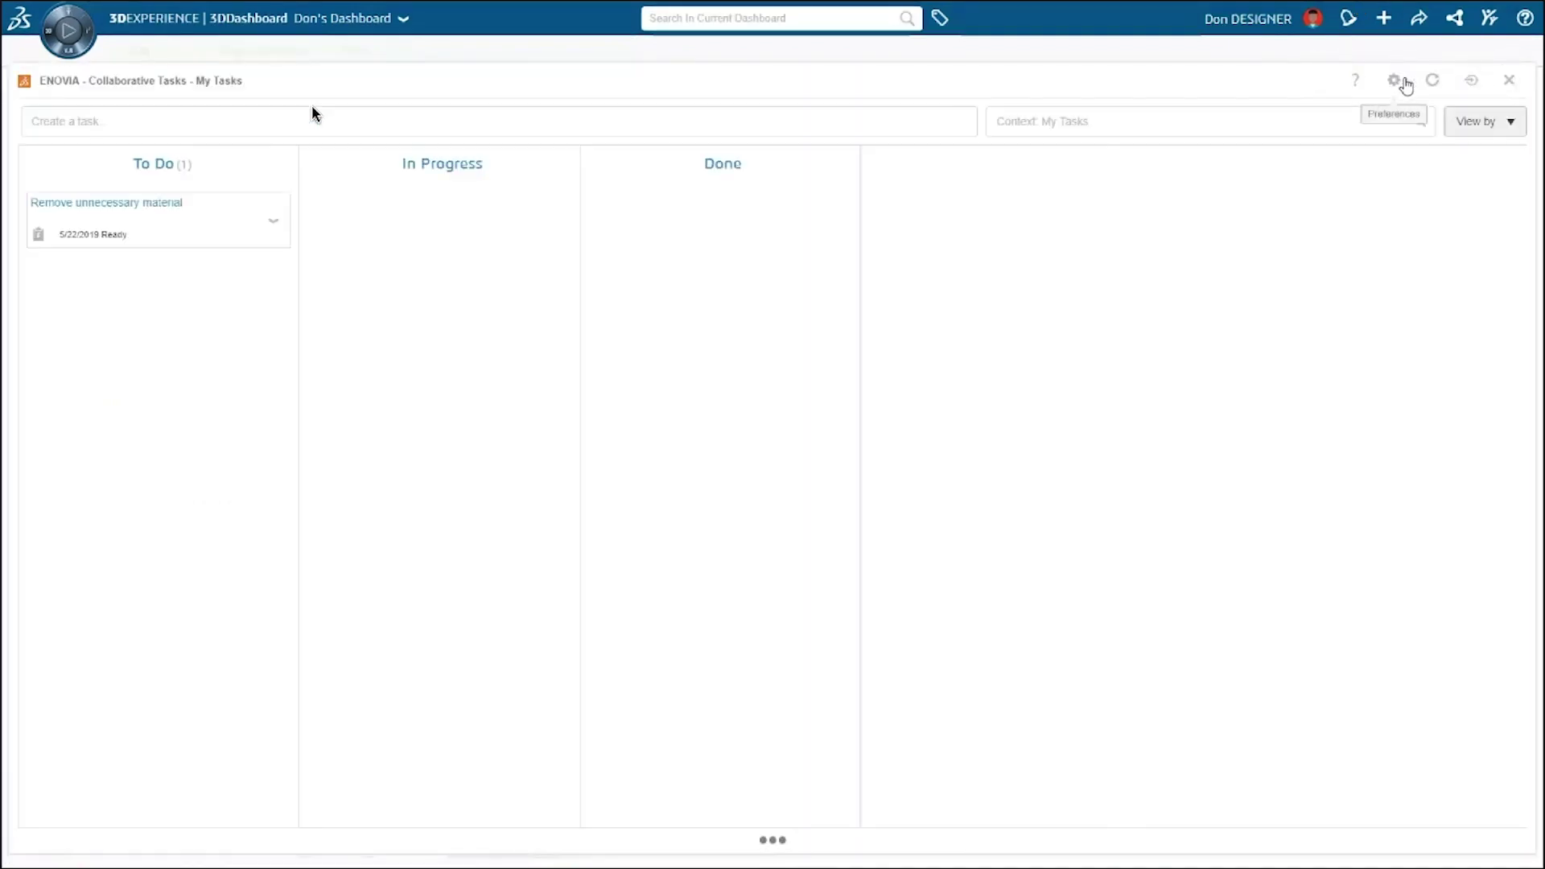
pyautogui.click(401, 325)
pyautogui.write('got it')
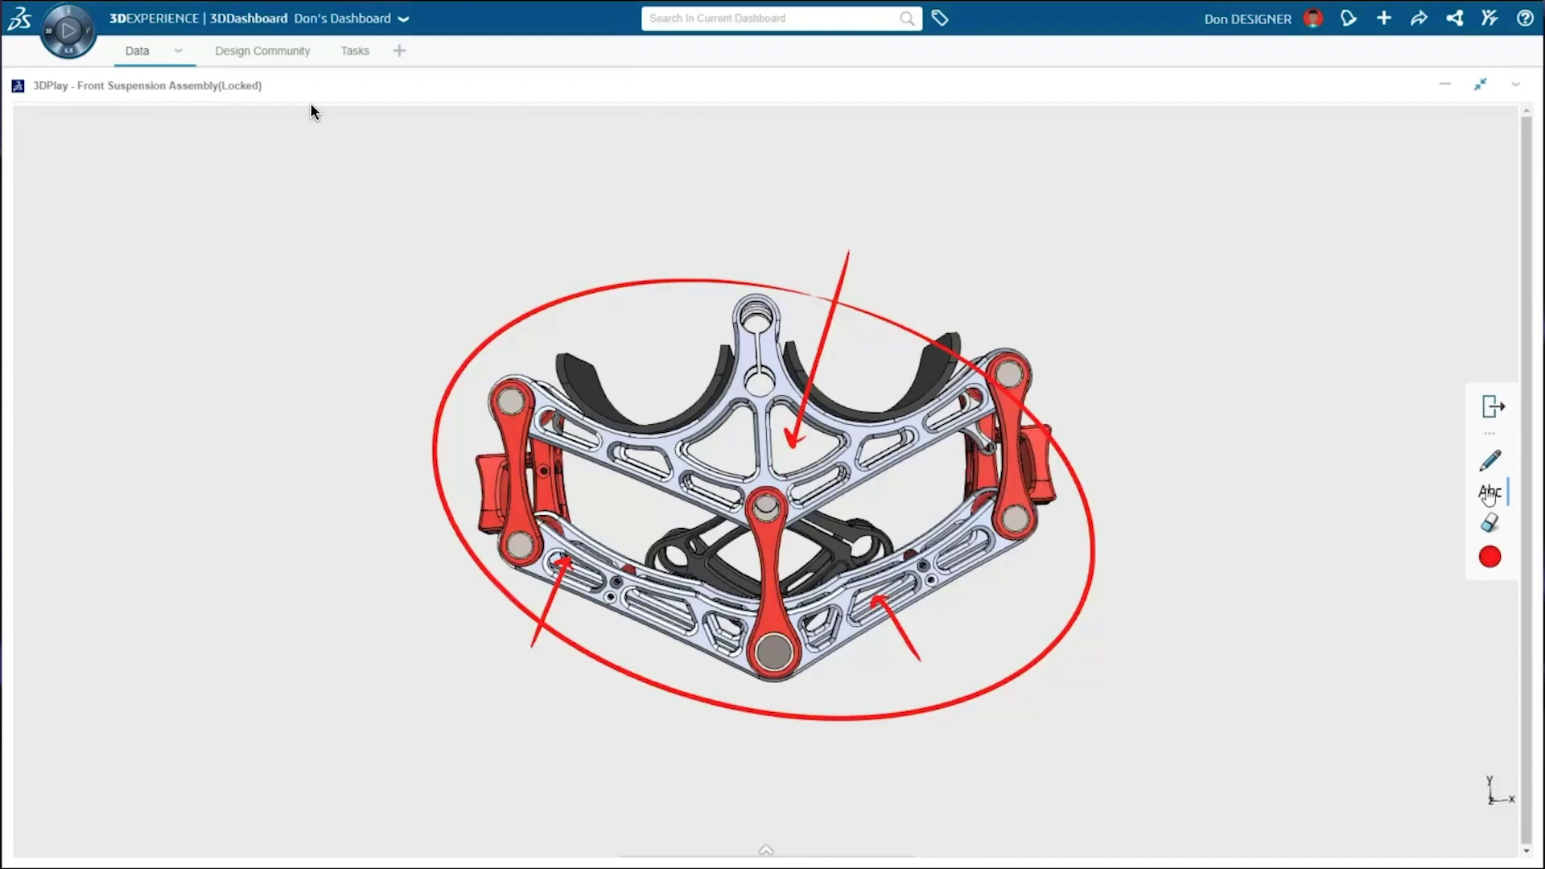
pyautogui.click(1097, 337)
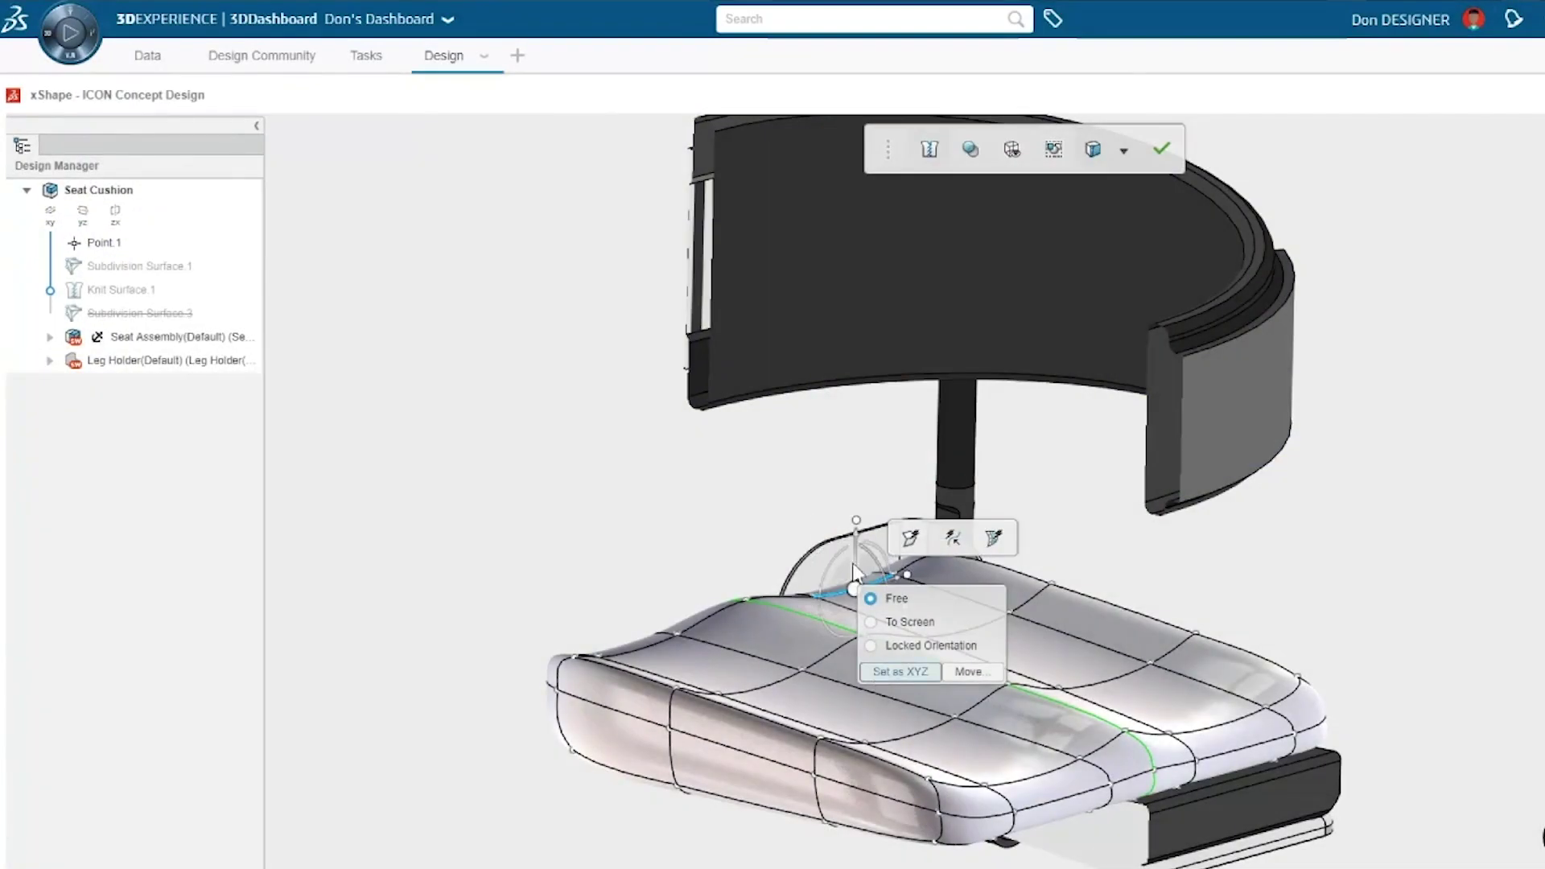
pyautogui.moveTo(852, 563); pyautogui.dragTo(858, 488)
# Raise two Seat Cushion edges, one about 14 mm and the green edge about 20 mm
pyautogui.click(1056, 702)
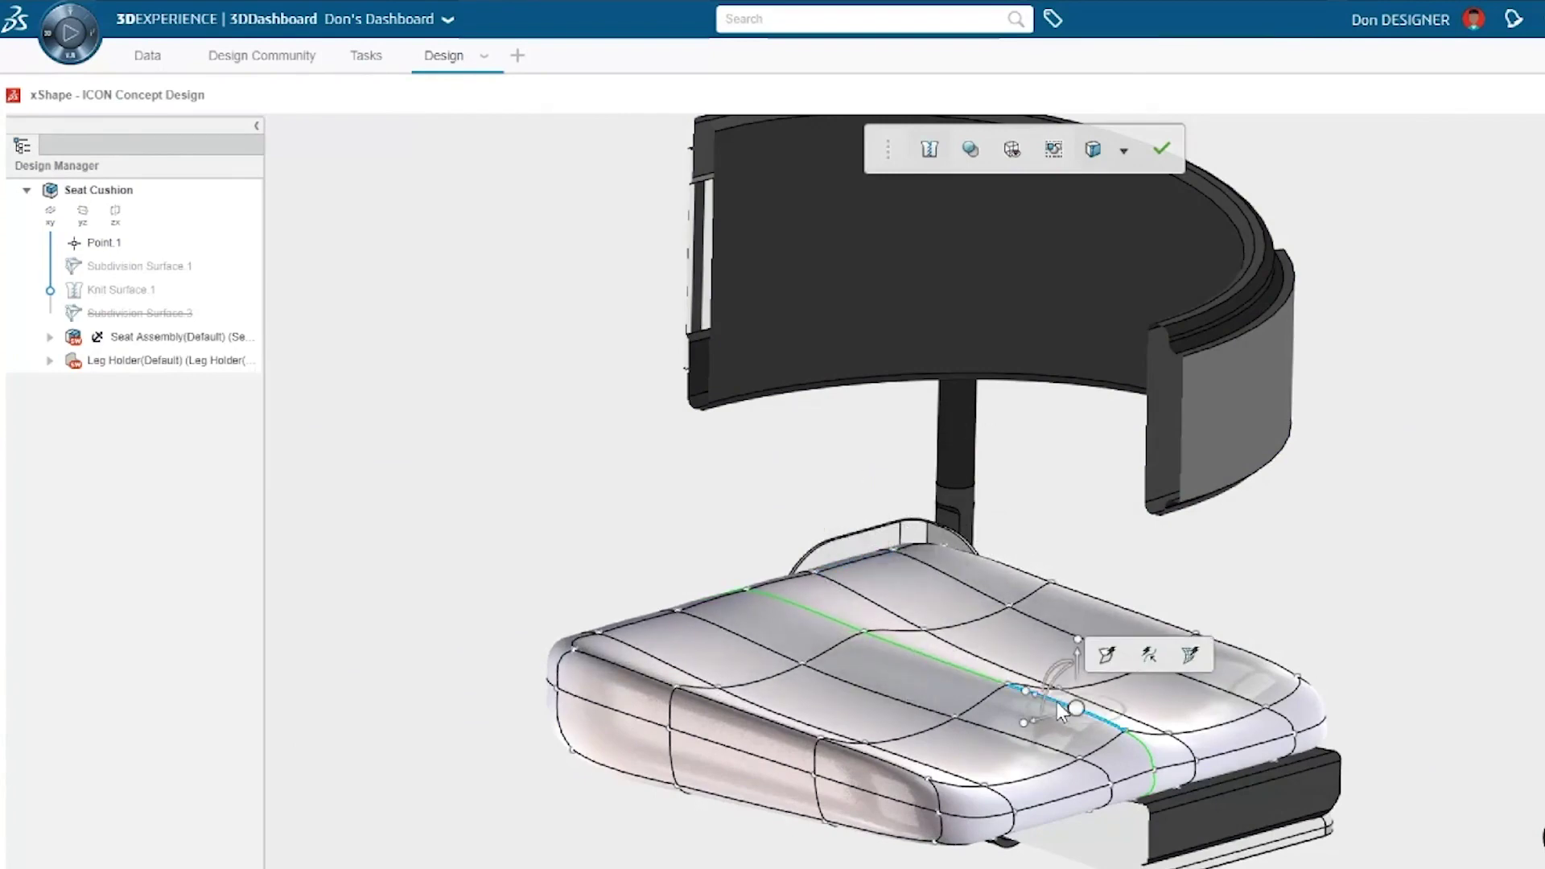
pyautogui.moveTo(1076, 654); pyautogui.dragTo(1074, 631)
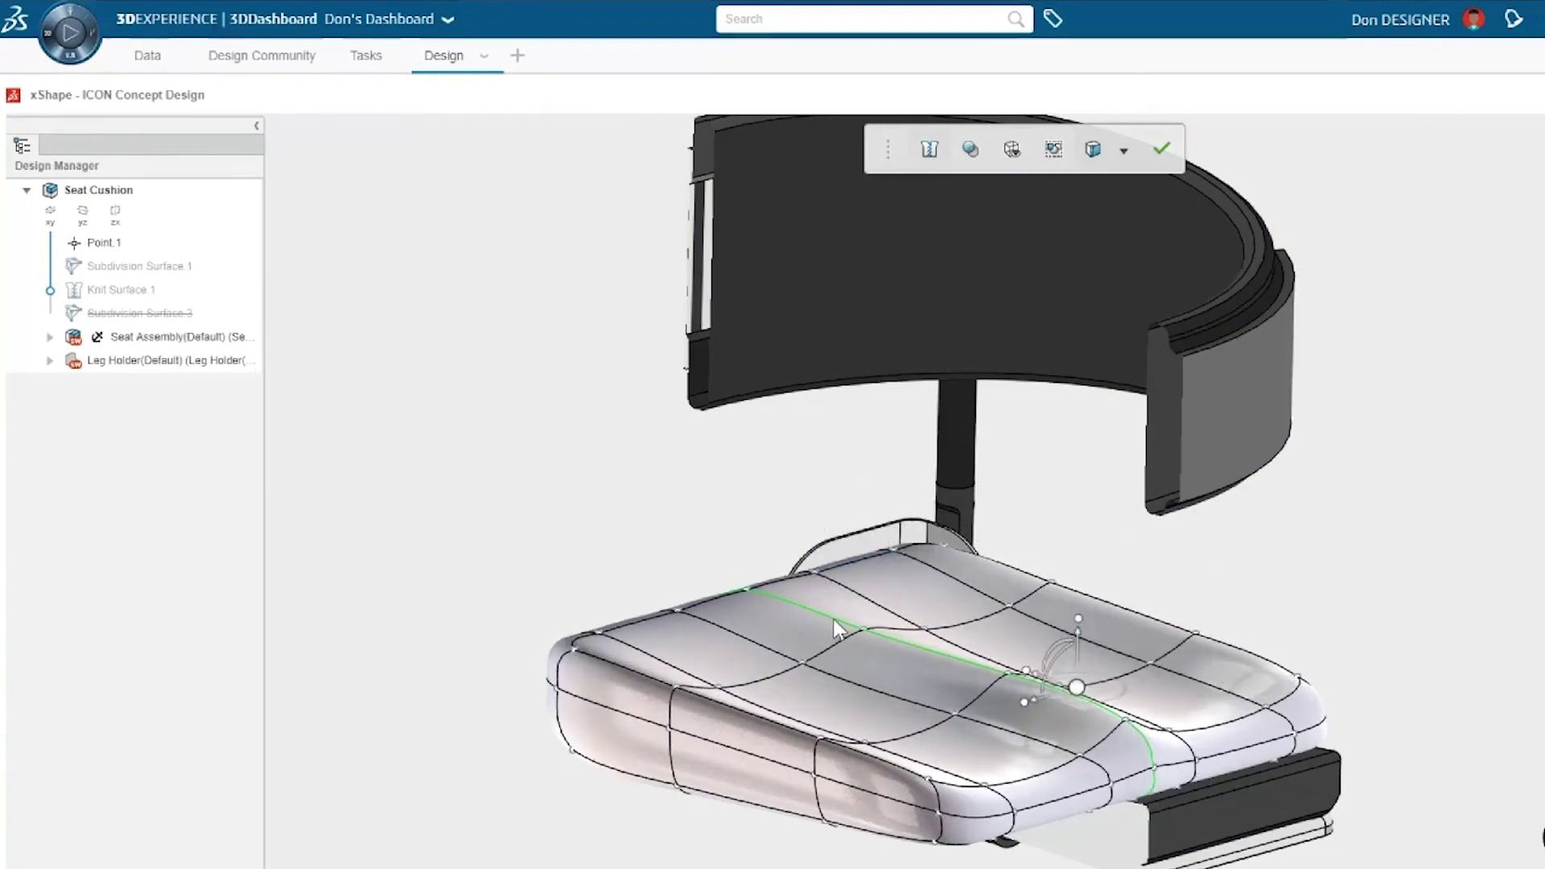
pyautogui.click(863, 630)
pyautogui.moveTo(863, 600)
pyautogui.mouseDown()
pyautogui.moveTo(865, 586)
pyautogui.moveTo(863, 606)
pyautogui.mouseUp()
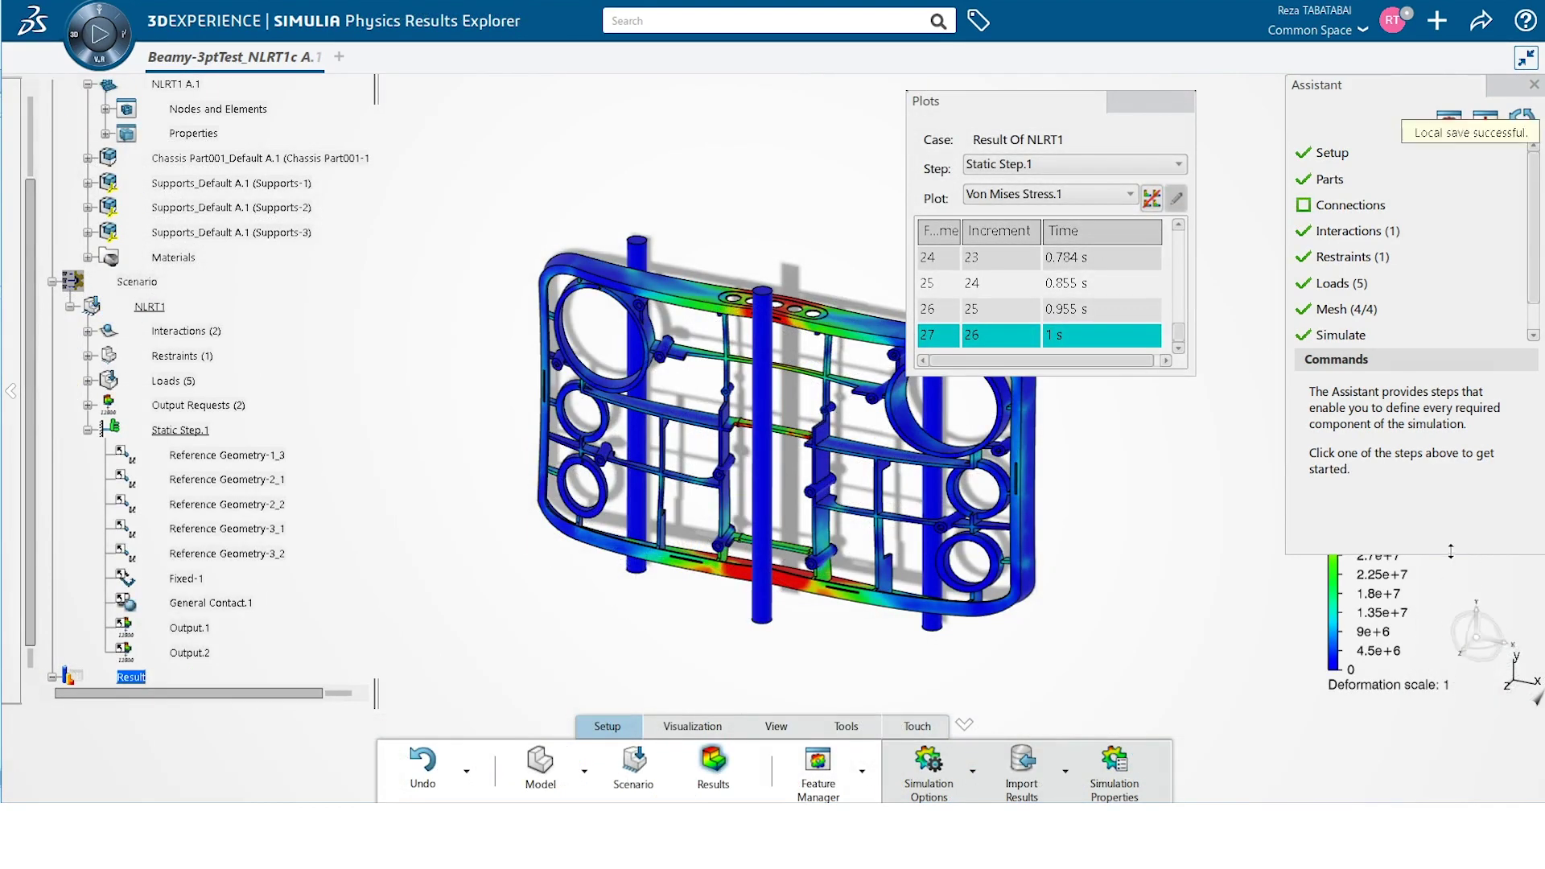
# Fade low-stress areas using the colour legend, then switch the NLRT1 plot to Displacement.1
pyautogui.moveTo(1340, 606); pyautogui.dragTo(1342, 662)
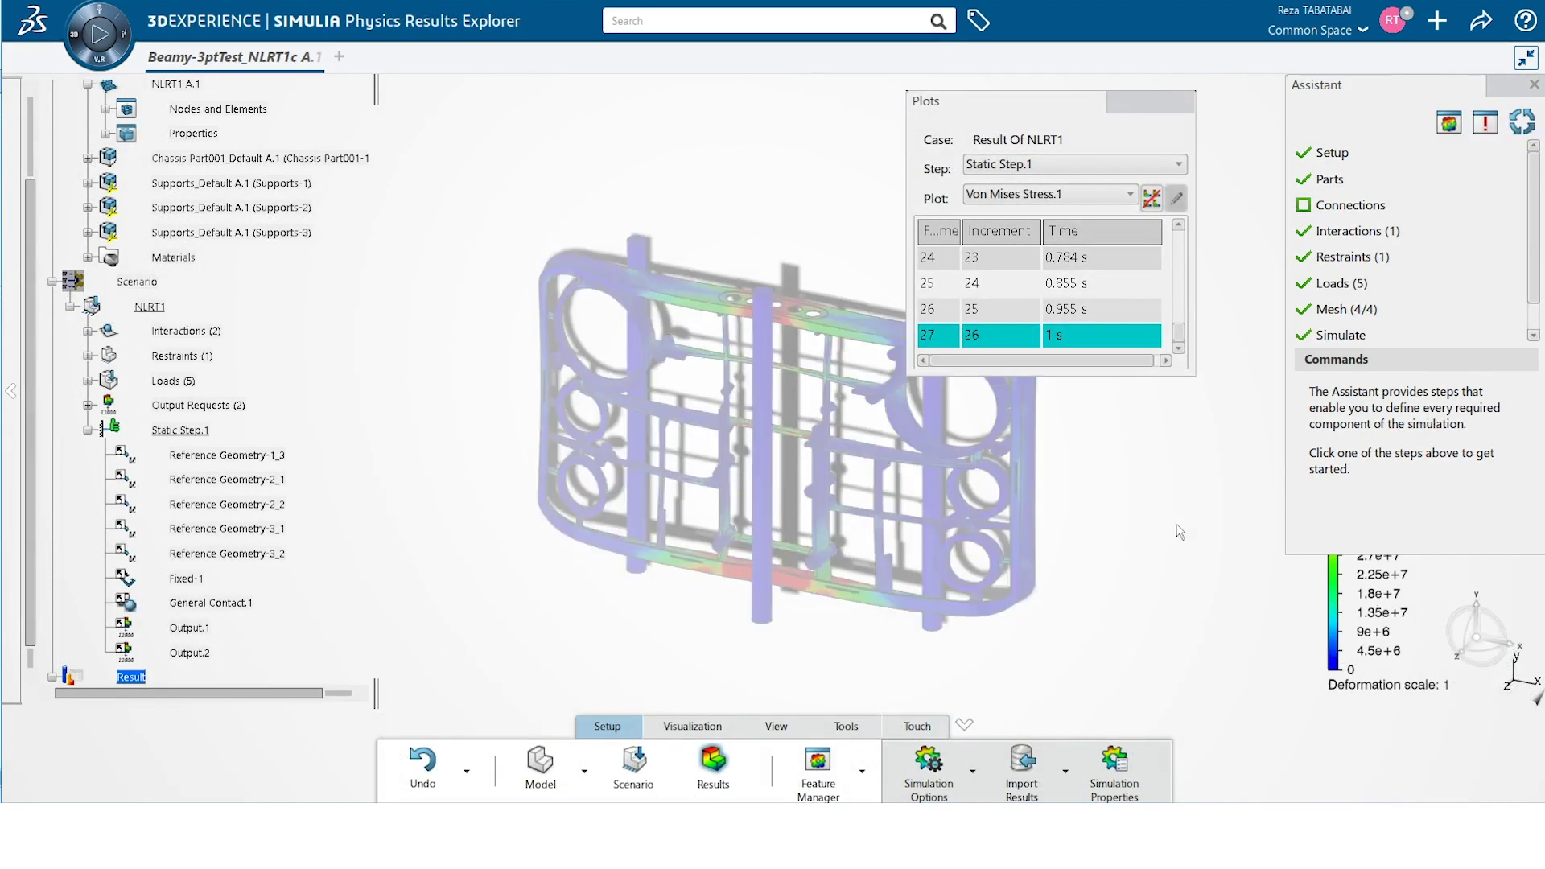
pyautogui.click(1012, 195)
pyautogui.click(1015, 233)
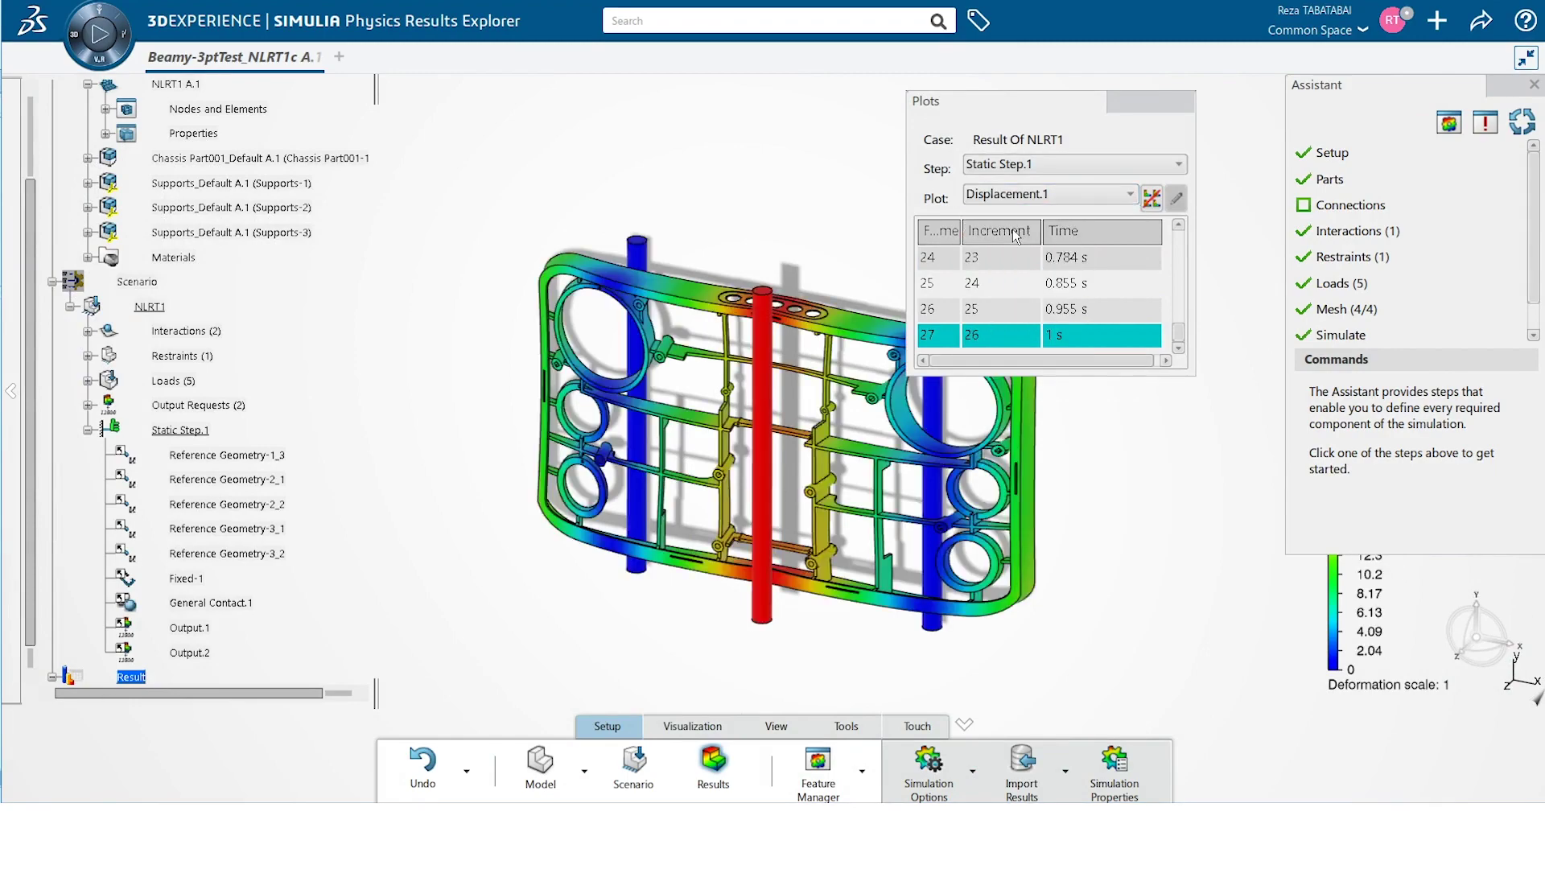